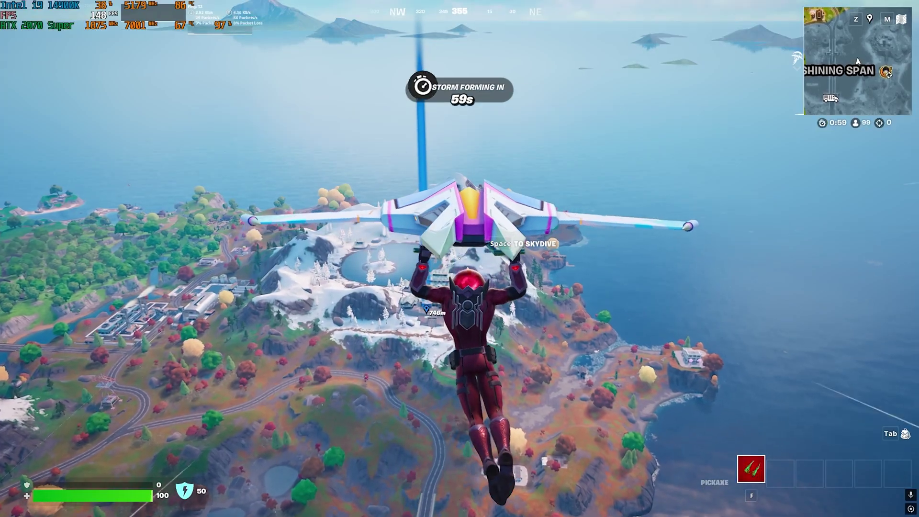
Jump from the Fortnite battle bus, deploy the glider, then put it away to skydive
{"action": "key", "text": "space"}
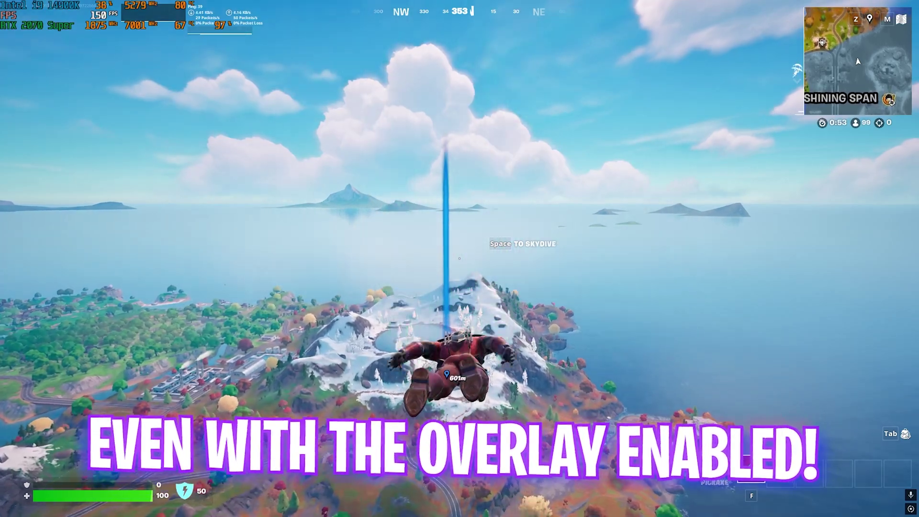
{"action": "key", "text": "space"}
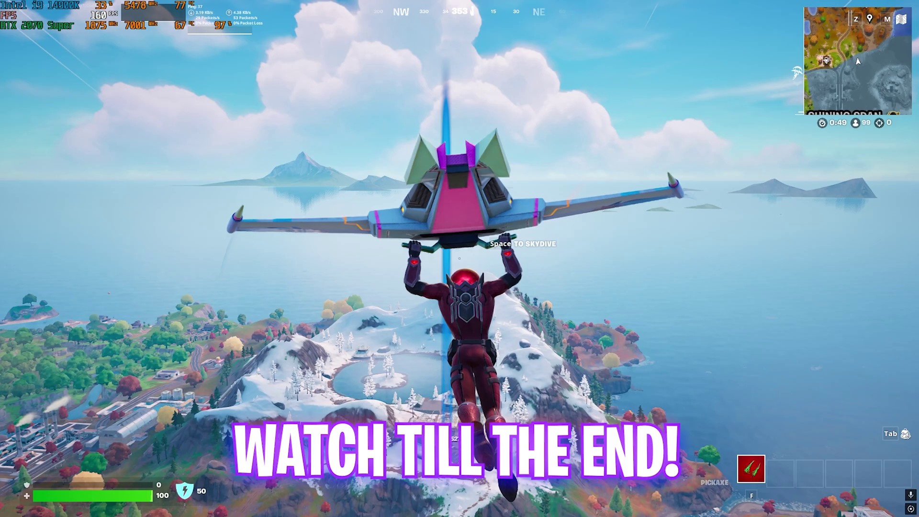
{"action": "key", "text": "space"}
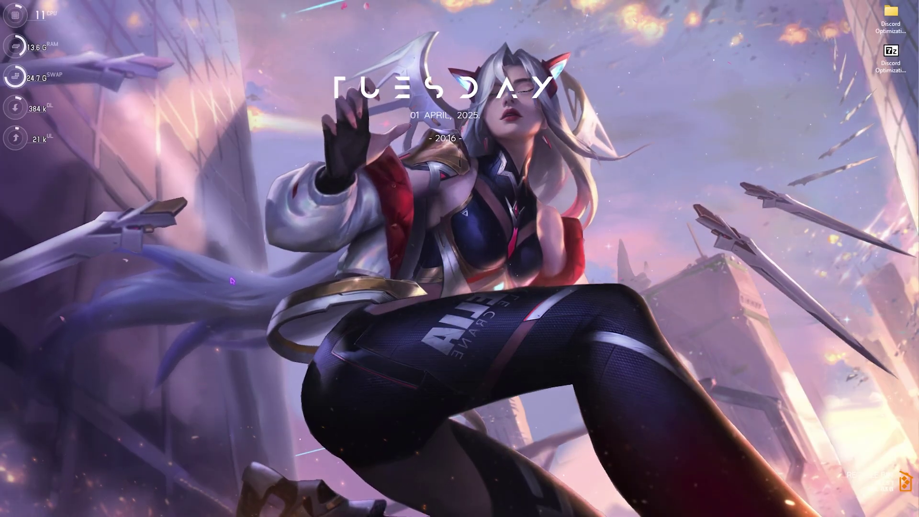
Search the Start menu for 'discord' and launch the Discord app
{"action": "key", "text": "super"}
{"action": "type", "text": "discord"}
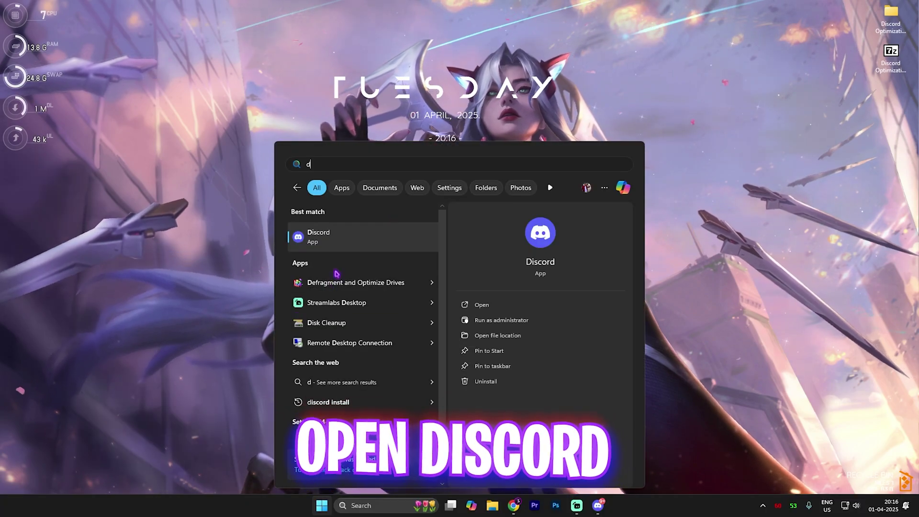
{"action": "key", "text": "Return"}
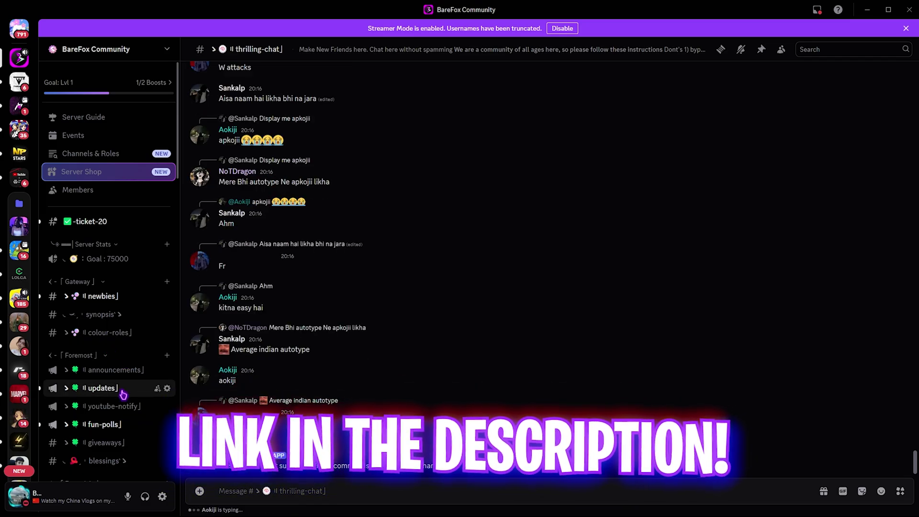
Open Discord's user settings and go through Content & Social to the Data & Privacy page
{"action": "left_click", "coordinate": [162, 496]}
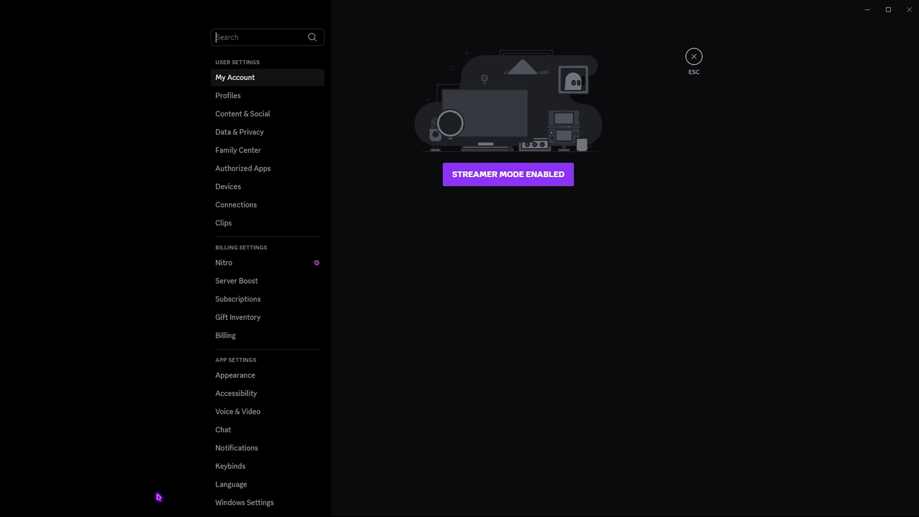
{"action": "left_click", "coordinate": [256, 114]}
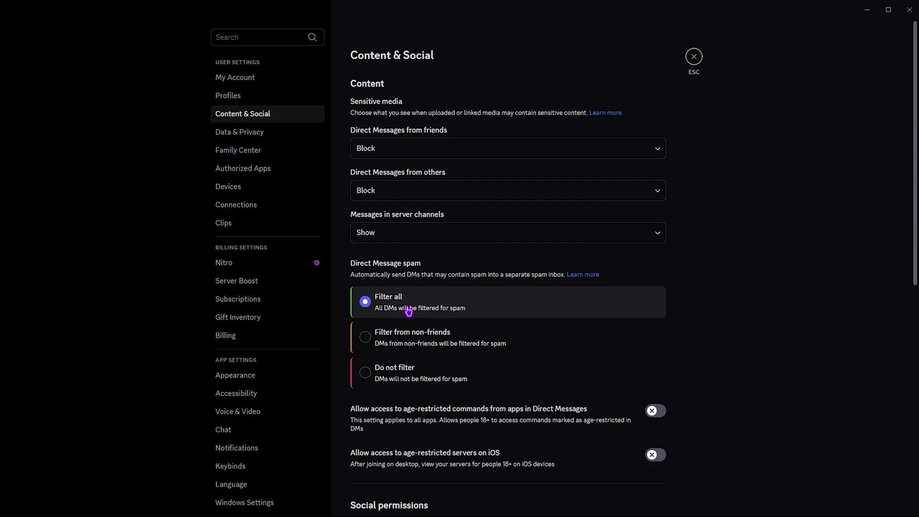
{"action": "left_click", "coordinate": [267, 133]}
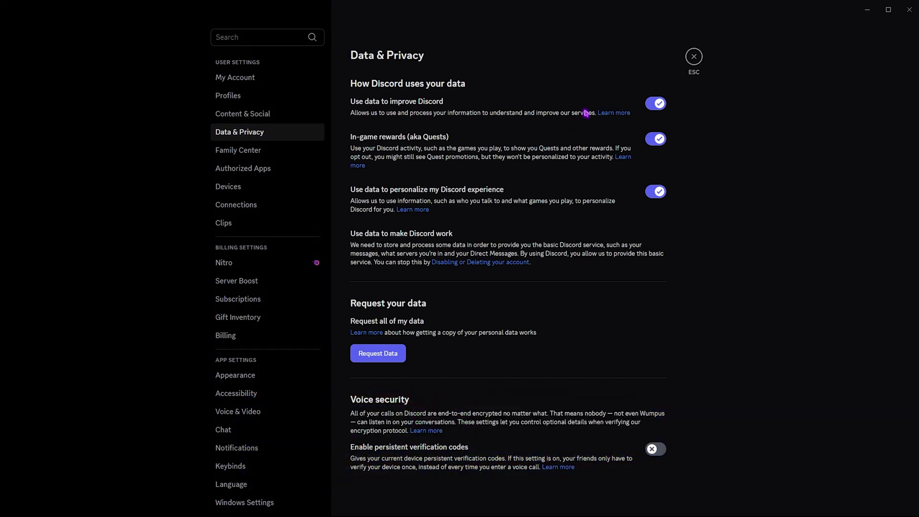
Turn off 'Use data to improve Discord', confirm it, toggle it again, and go to Appearance
{"action": "left_click", "coordinate": [657, 104]}
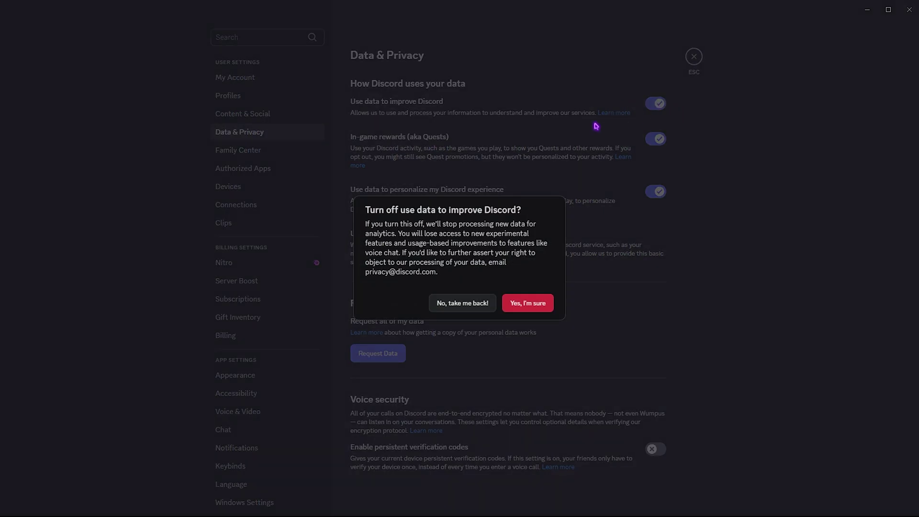
{"action": "left_click", "coordinate": [521, 313]}
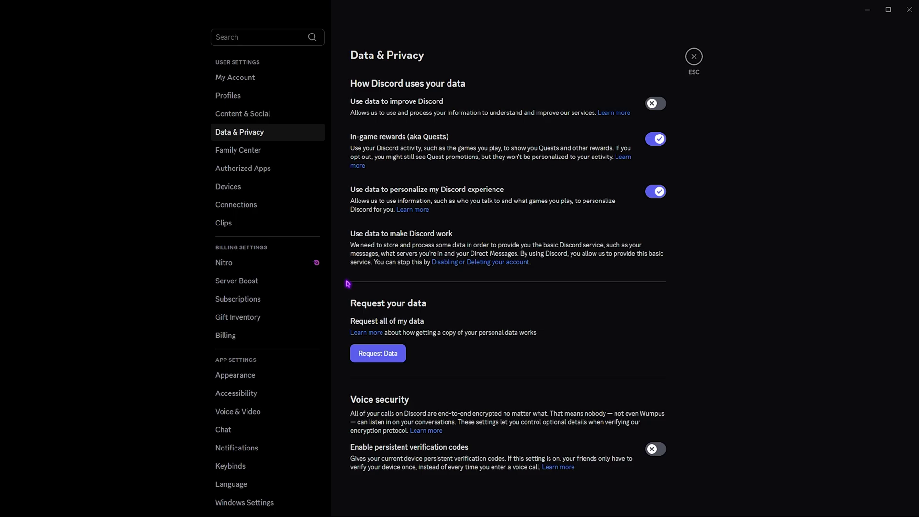
{"action": "left_click", "coordinate": [653, 103]}
{"action": "left_click", "coordinate": [238, 279]}
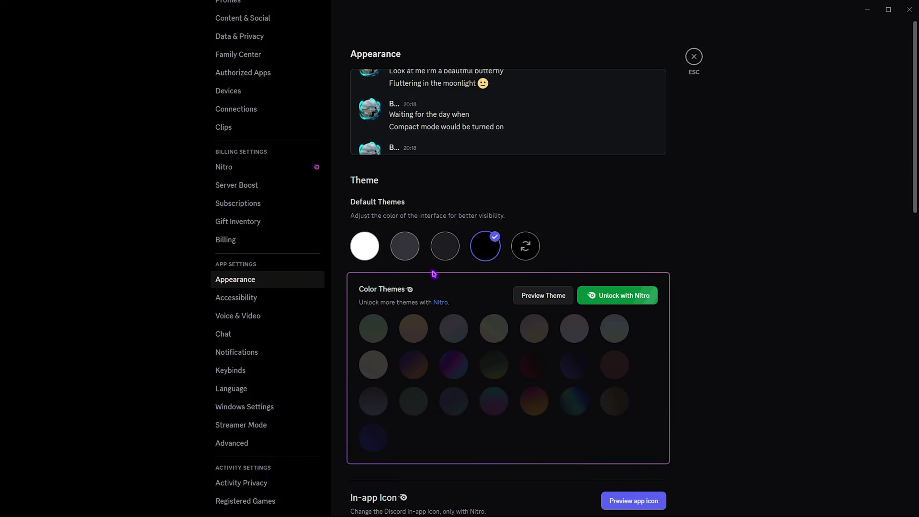
{"action": "left_click", "coordinate": [446, 247]}
{"action": "left_click", "coordinate": [485, 247]}
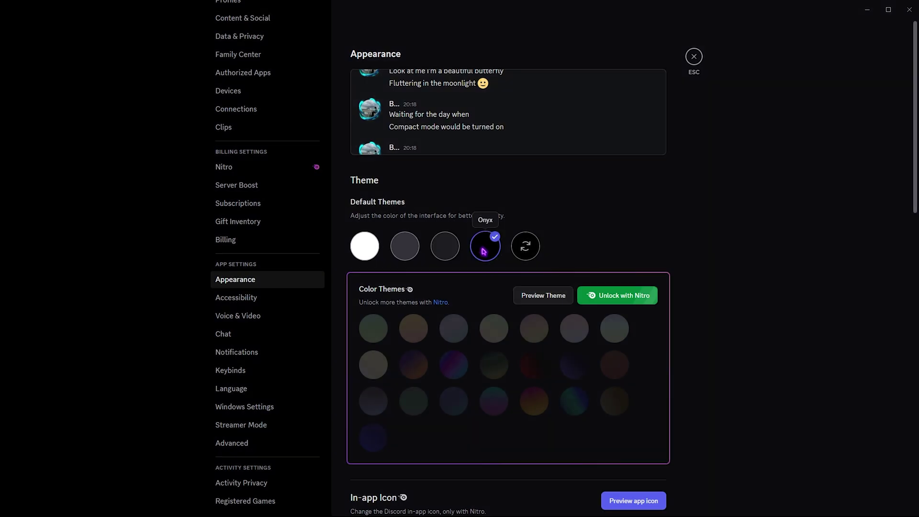
{"action": "left_click", "coordinate": [403, 251]}
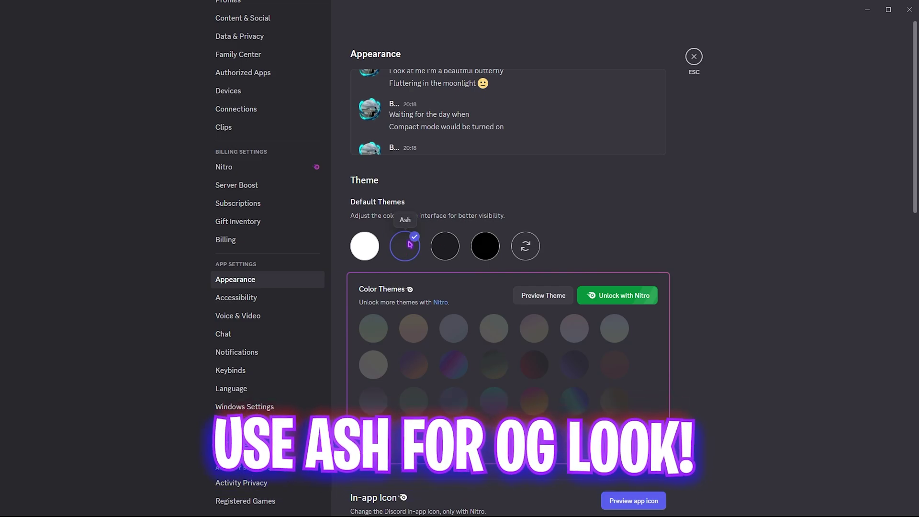
{"action": "left_click", "coordinate": [485, 246]}
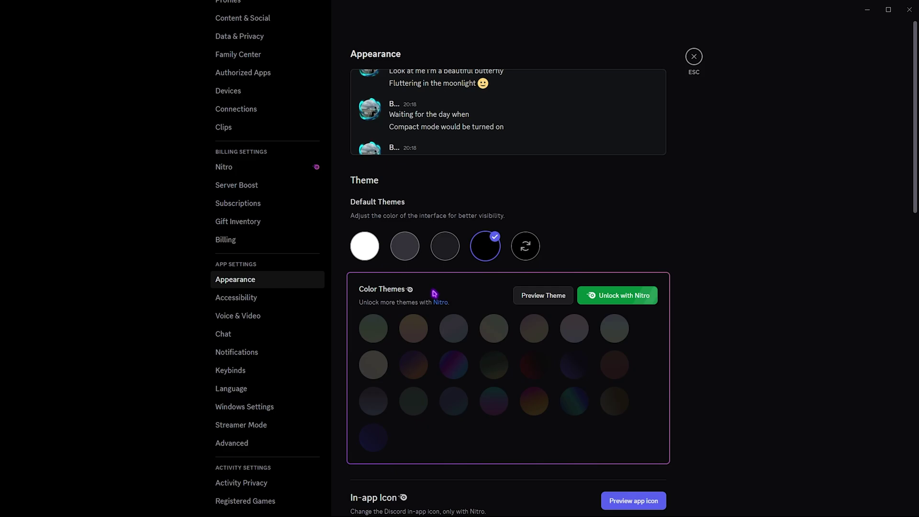
{"action": "scroll", "coordinate": [434, 294], "scroll_direction": "down", "scroll_amount": 10}
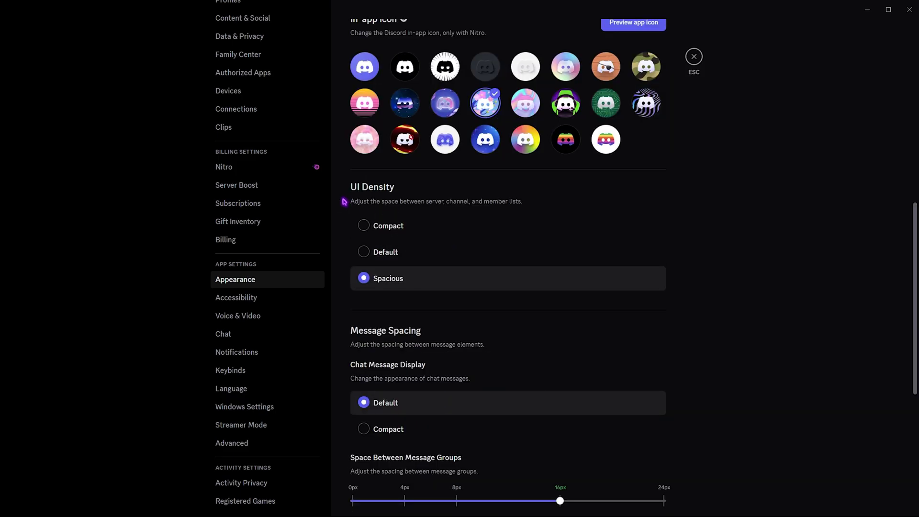
{"action": "left_click", "coordinate": [384, 253]}
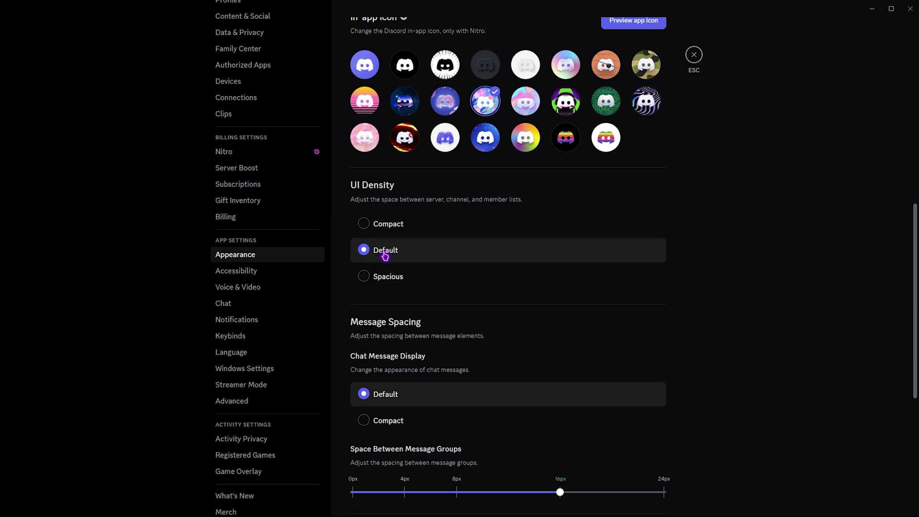
{"action": "left_click", "coordinate": [377, 277]}
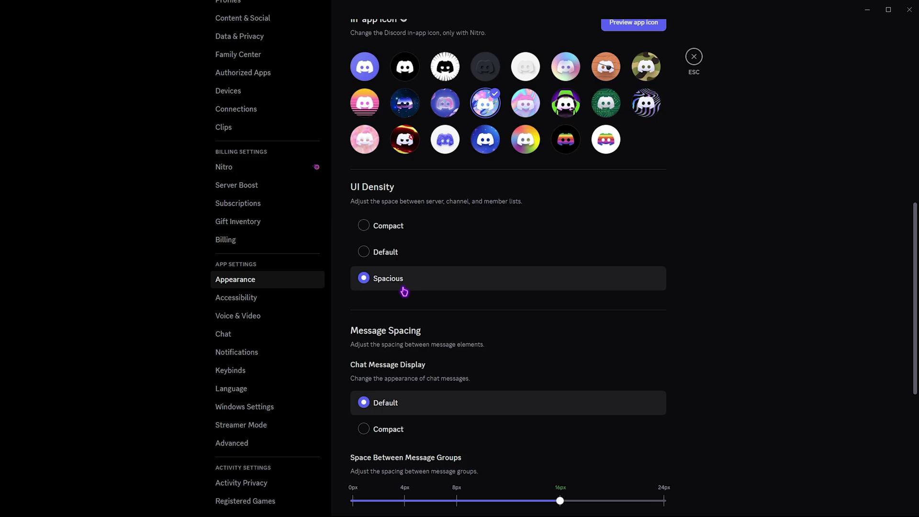
{"action": "scroll", "coordinate": [405, 291], "scroll_direction": "down", "scroll_amount": 8}
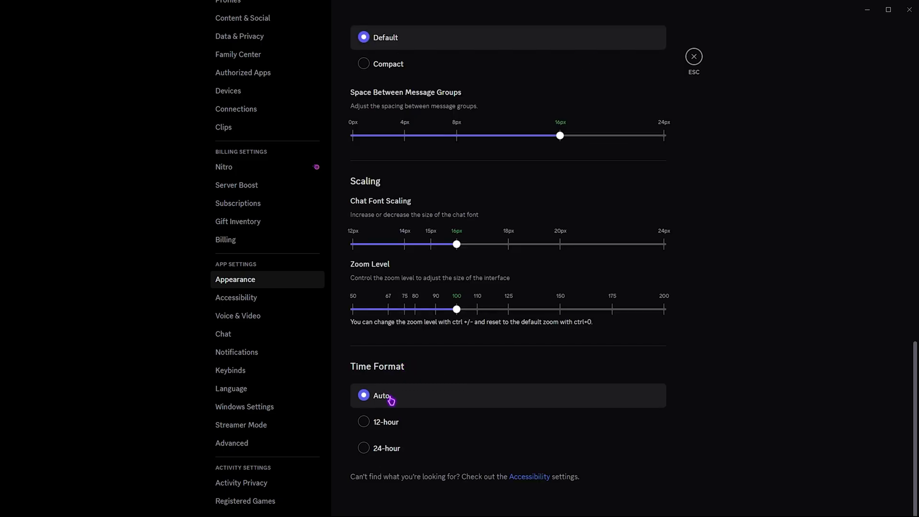
In Accessibility, turn off Sync contrast settings
{"action": "left_click", "coordinate": [252, 303]}
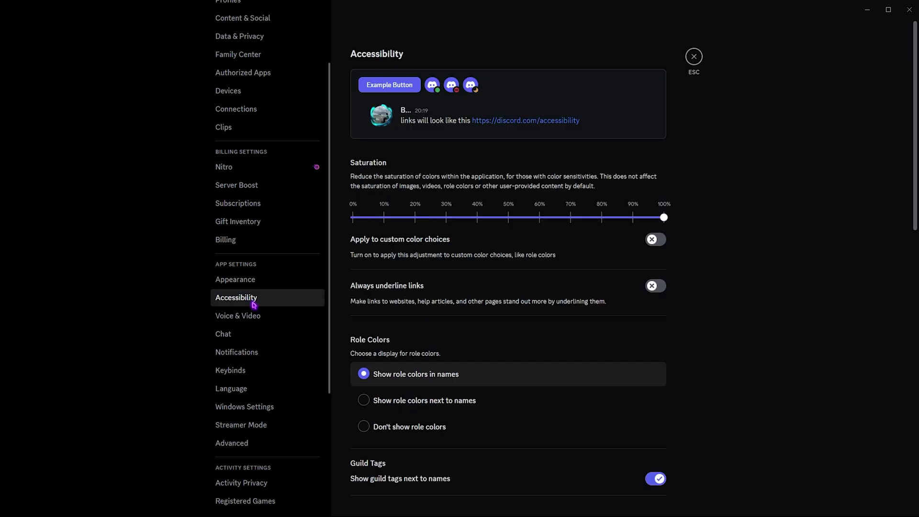
{"action": "scroll", "coordinate": [479, 311], "scroll_direction": "down", "scroll_amount": 3}
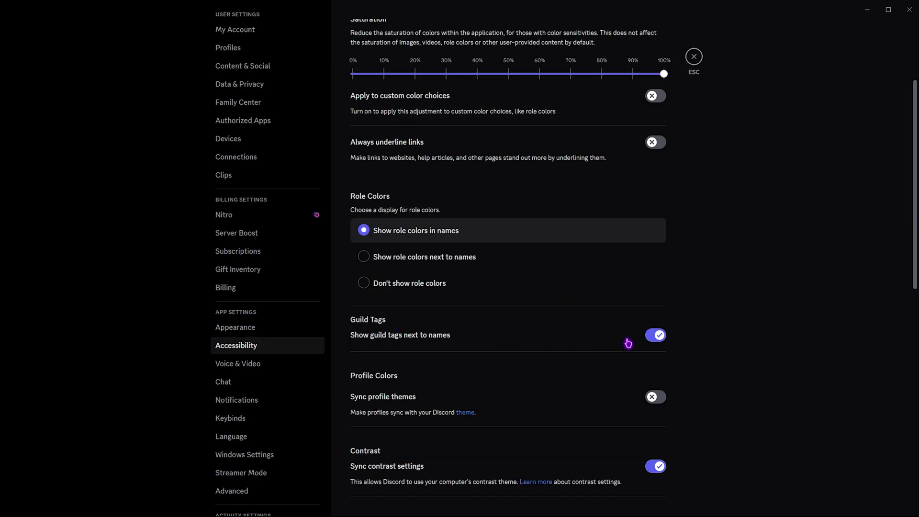
{"action": "scroll", "coordinate": [662, 341], "scroll_direction": "down", "scroll_amount": 3}
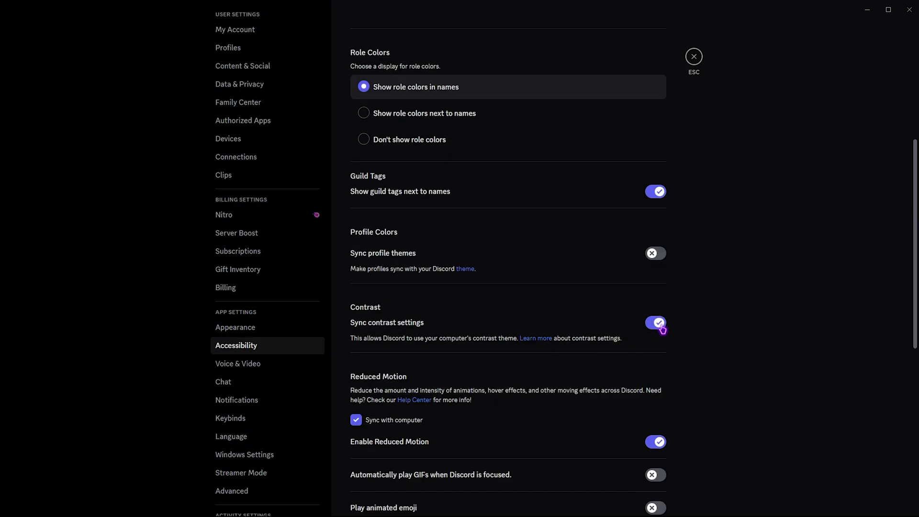
{"action": "left_click", "coordinate": [655, 324]}
Turn off the /tts text-to-speech playback toggle
{"action": "scroll", "coordinate": [366, 291], "scroll_direction": "down", "scroll_amount": 2}
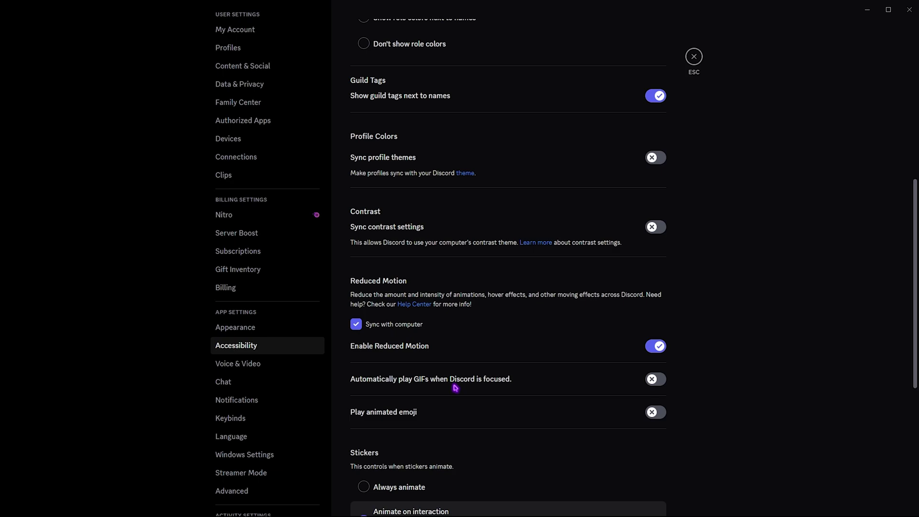
{"action": "scroll", "coordinate": [362, 269], "scroll_direction": "down", "scroll_amount": 4}
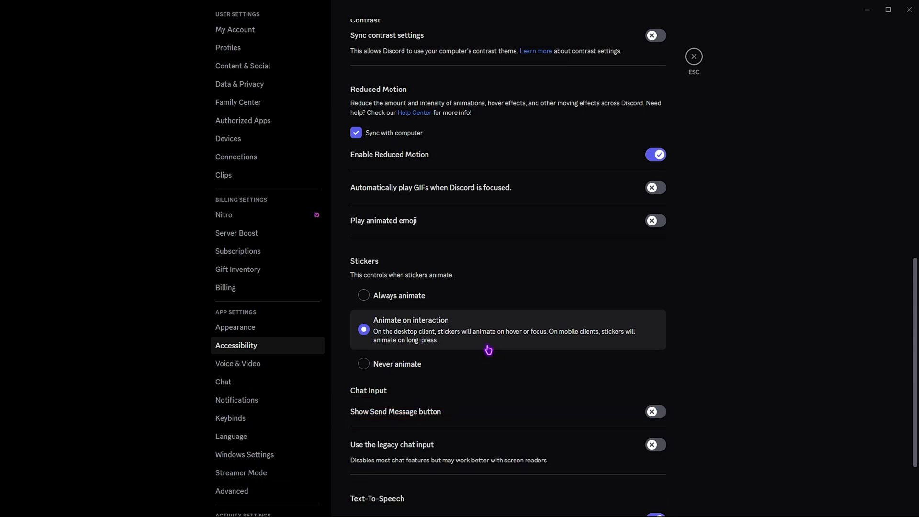
{"action": "scroll", "coordinate": [484, 349], "scroll_direction": "down", "scroll_amount": 3}
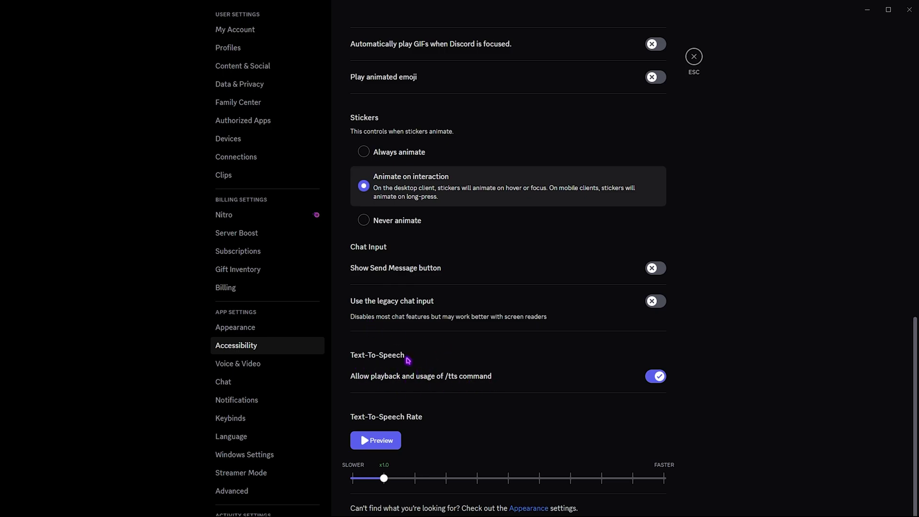
{"action": "left_click", "coordinate": [655, 381]}
{"action": "scroll", "coordinate": [609, 388], "scroll_direction": "down", "scroll_amount": 1}
{"action": "left_click", "coordinate": [253, 364]}
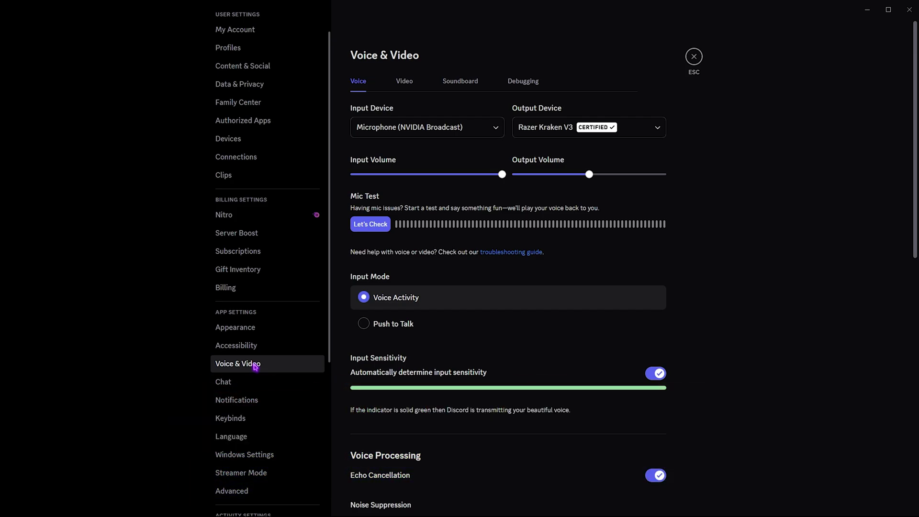
Set Noise Suppression under Voice Processing to None, passing through Krisp
{"action": "scroll", "coordinate": [405, 295], "scroll_direction": "down", "scroll_amount": 3}
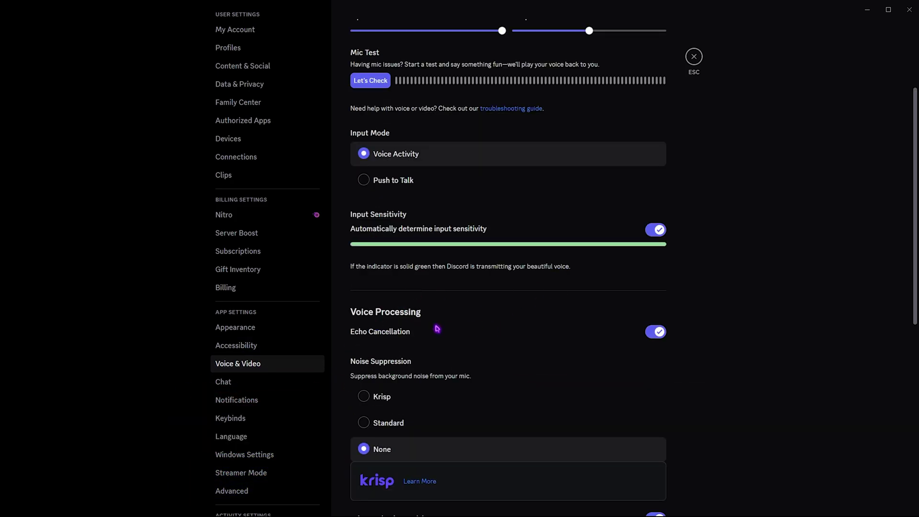
{"action": "scroll", "coordinate": [400, 323], "scroll_direction": "down", "scroll_amount": 2}
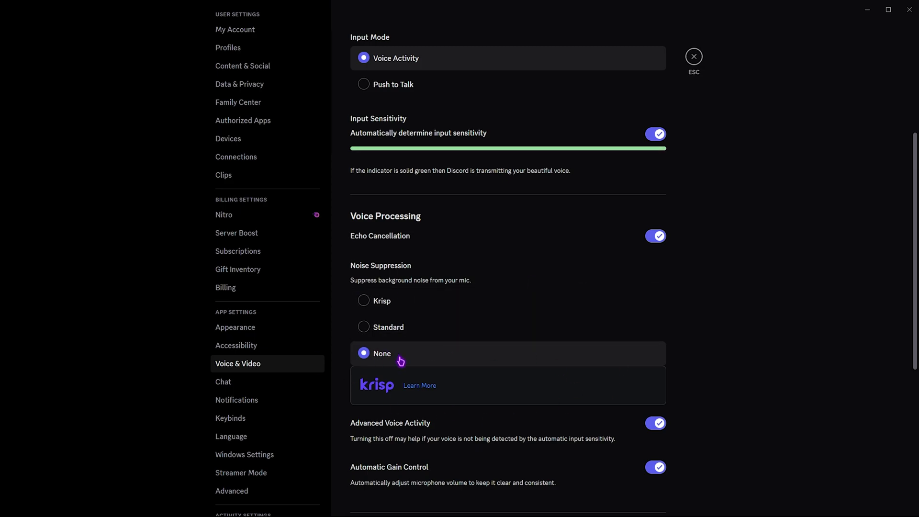
{"action": "left_click", "coordinate": [392, 301]}
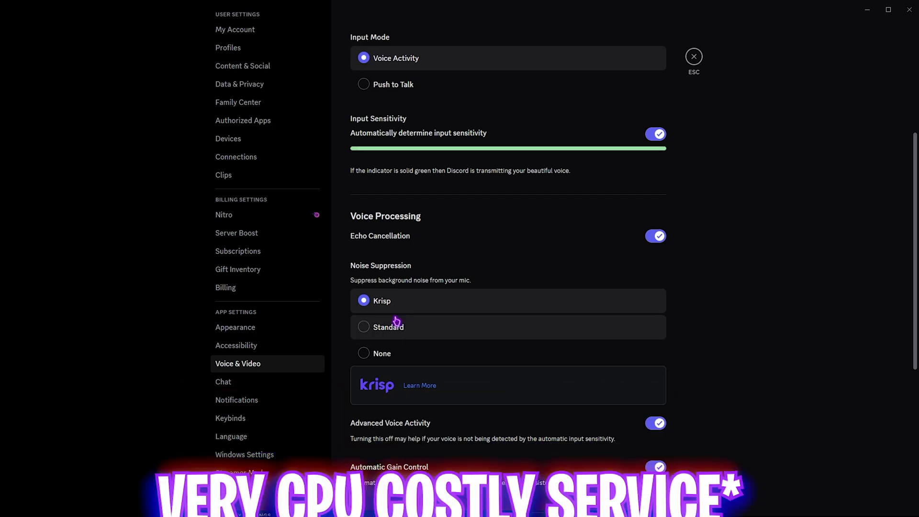
{"action": "key", "text": "Up"}
{"action": "left_click", "coordinate": [391, 299]}
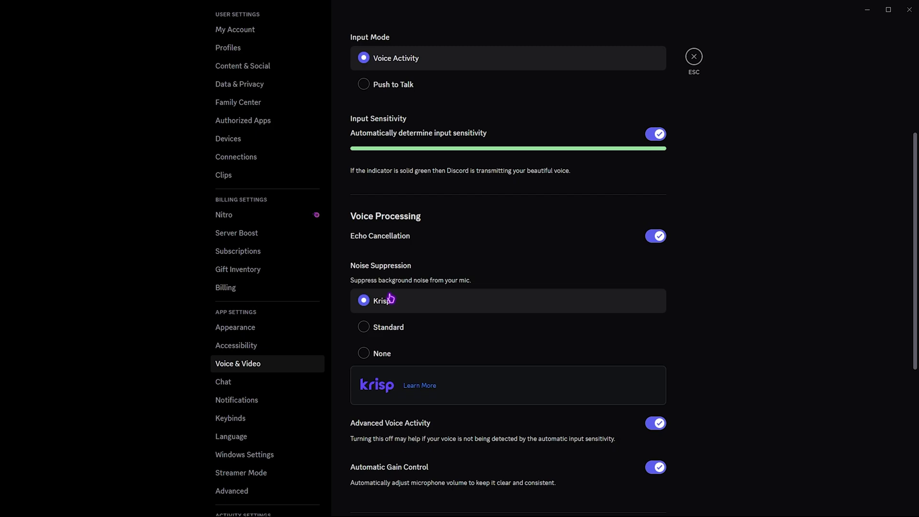
{"action": "left_click", "coordinate": [388, 353]}
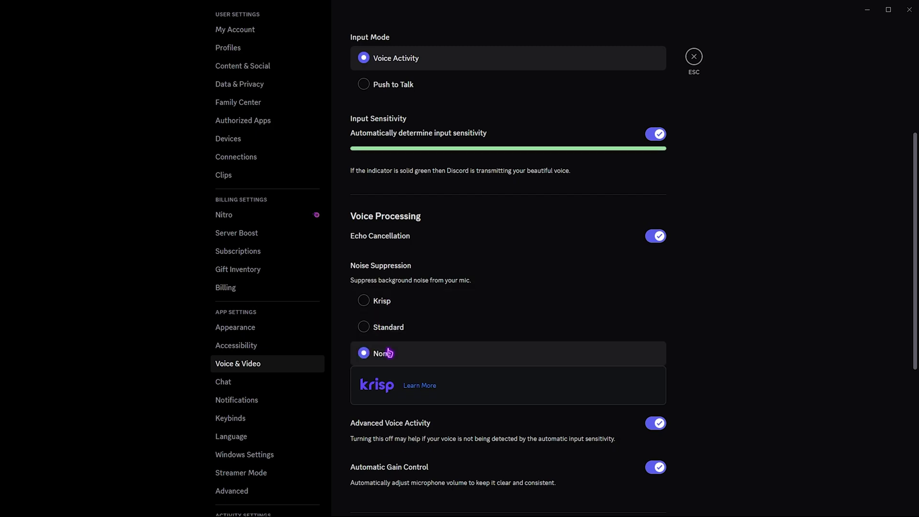
Switch Echo Cancellation off, leaving the other voice processing toggles on
{"action": "left_click", "coordinate": [654, 236]}
{"action": "scroll", "coordinate": [680, 266], "scroll_direction": "down", "scroll_amount": 1}
{"action": "scroll", "coordinate": [680, 267], "scroll_direction": "down", "scroll_amount": 2}
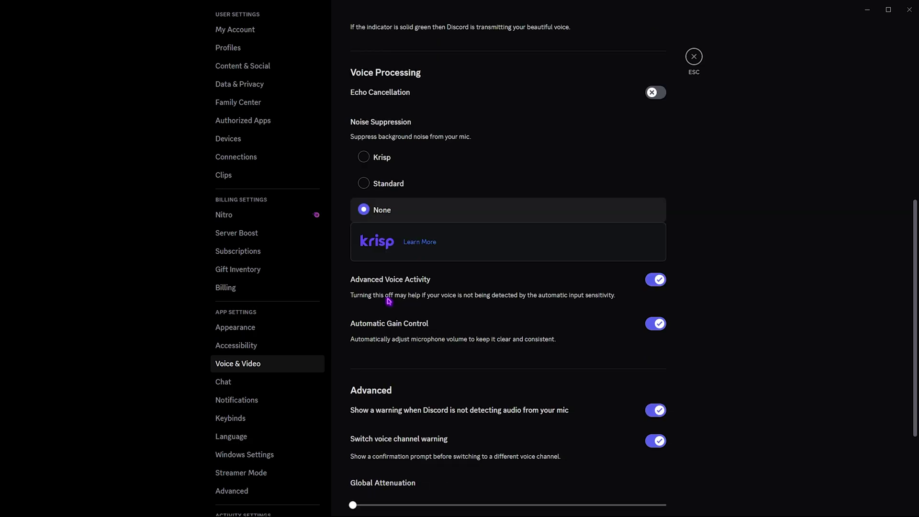